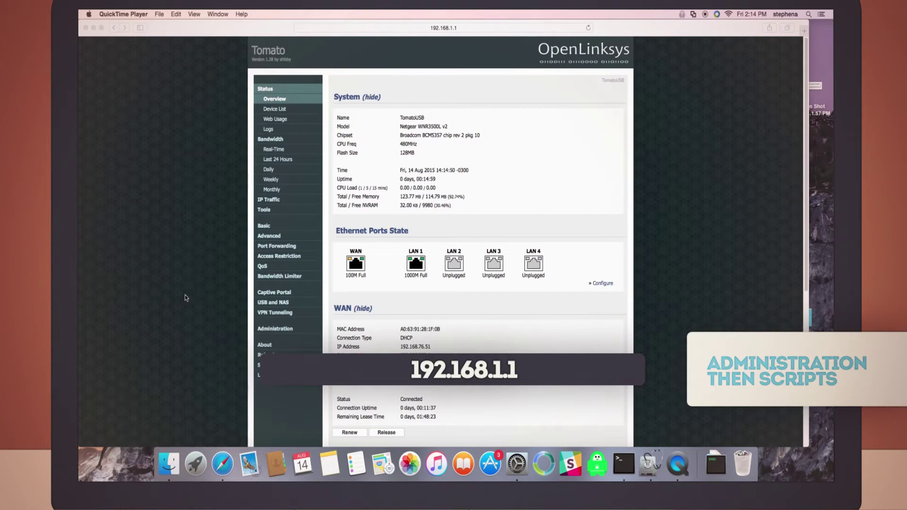
# - Go to Administration > Scripts and place the cursor in the Init script box
pyautogui.click(278, 330)
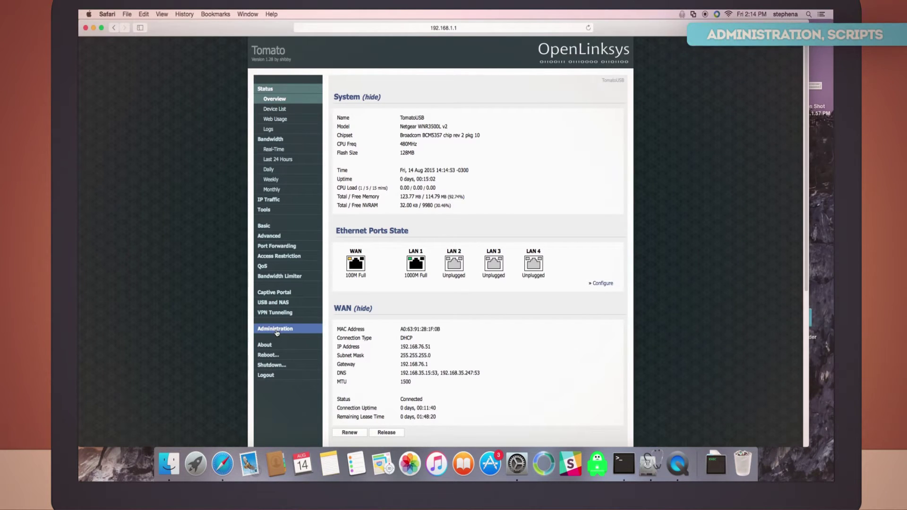
pyautogui.click(277, 330)
pyautogui.scroll(-2, 278, 347)
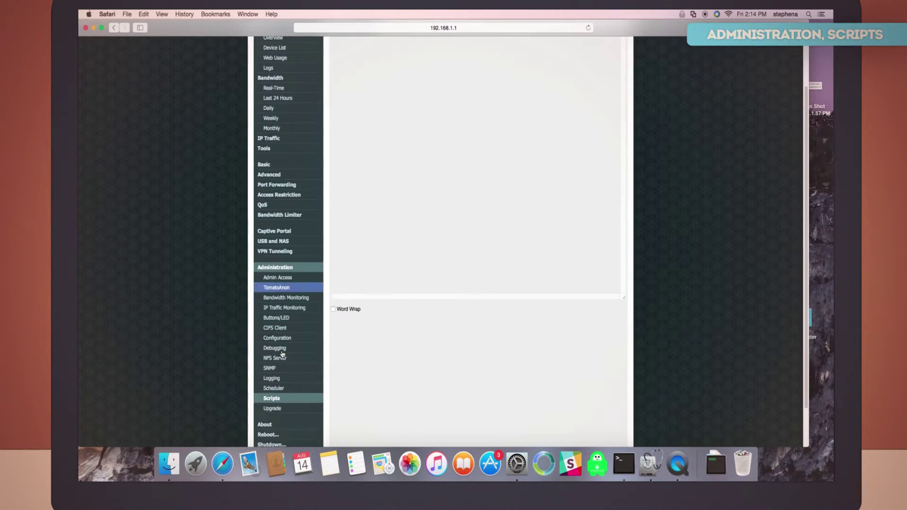
pyautogui.click(273, 397)
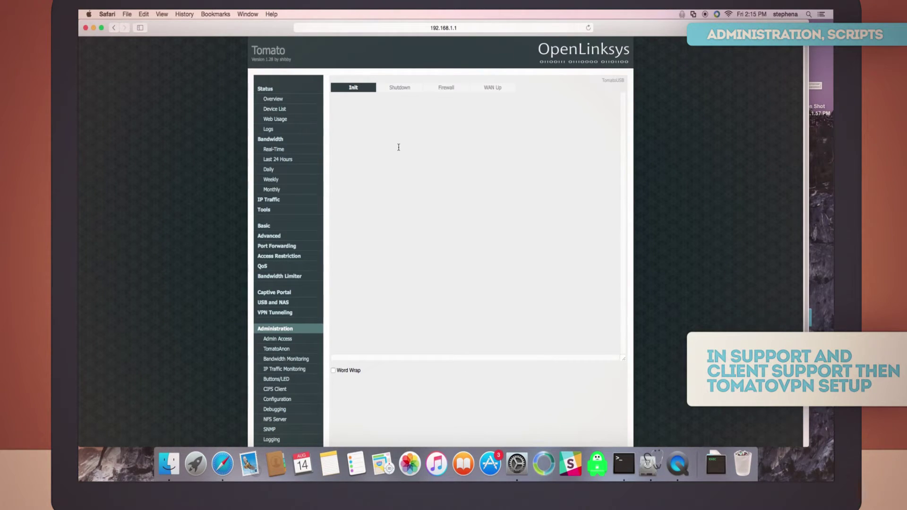
pyautogui.click(398, 148)
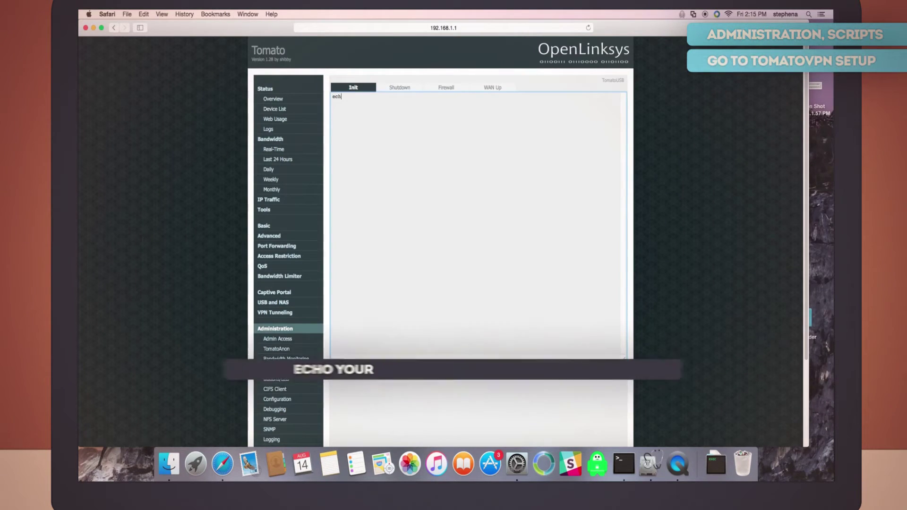
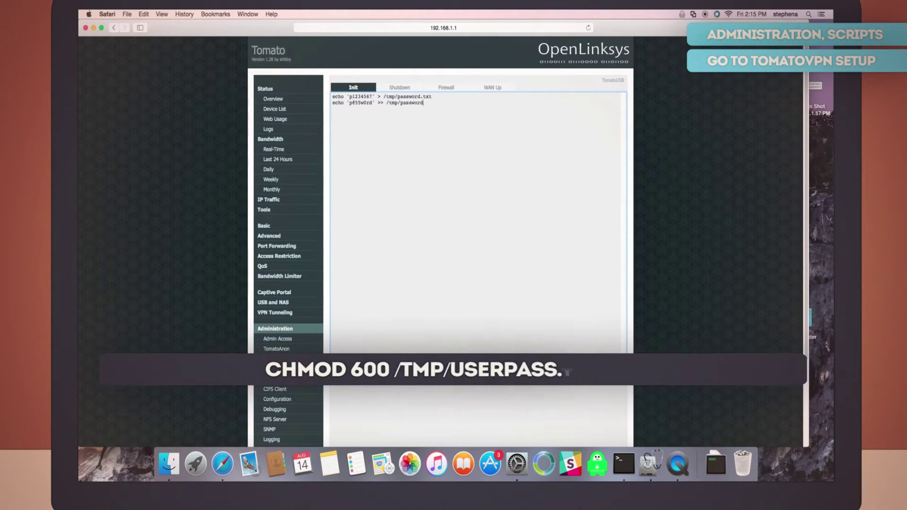
# - Enter the echo and chmod 600 lines for /tmp/password.txt and save the Init script
pyautogui.press('Return')
pyautogui.write('chmod 600 /tmp/password.t')
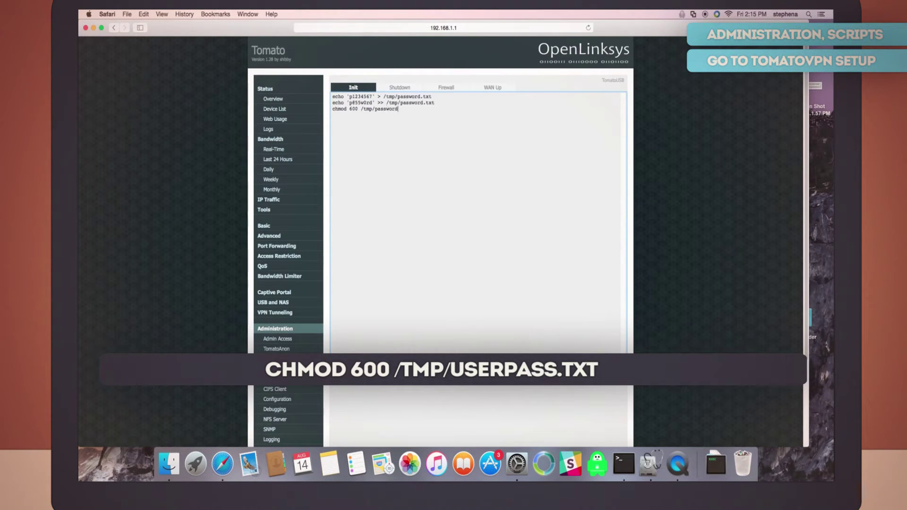
pyautogui.write('xt')
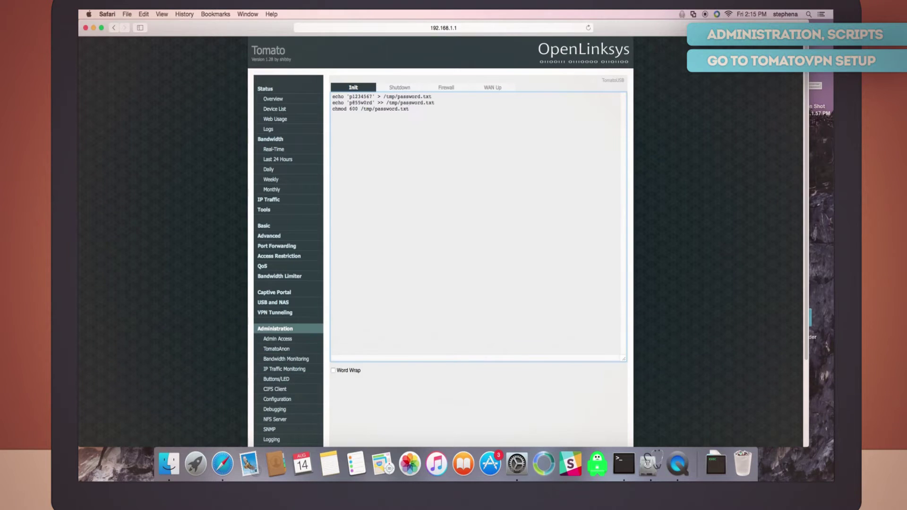
pyautogui.scroll(-5, 393, 224)
pyautogui.click(578, 433)
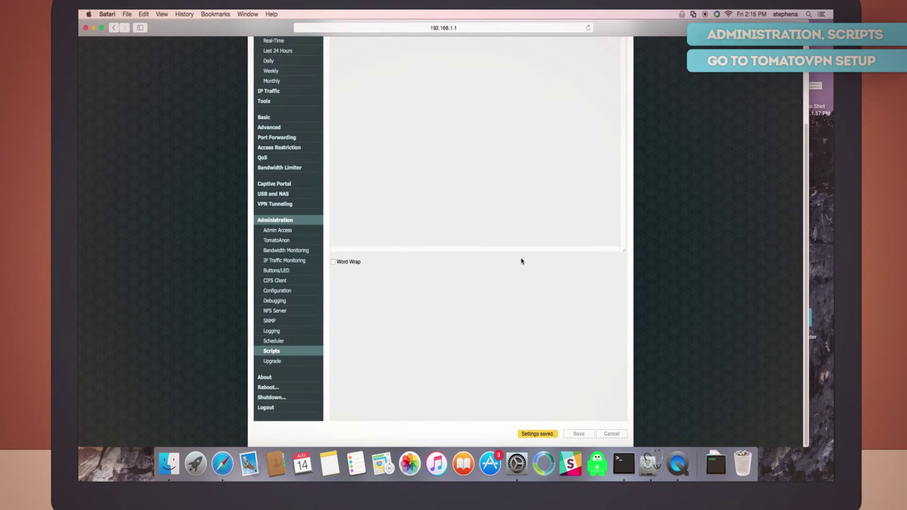
pyautogui.scroll(3, 504, 237)
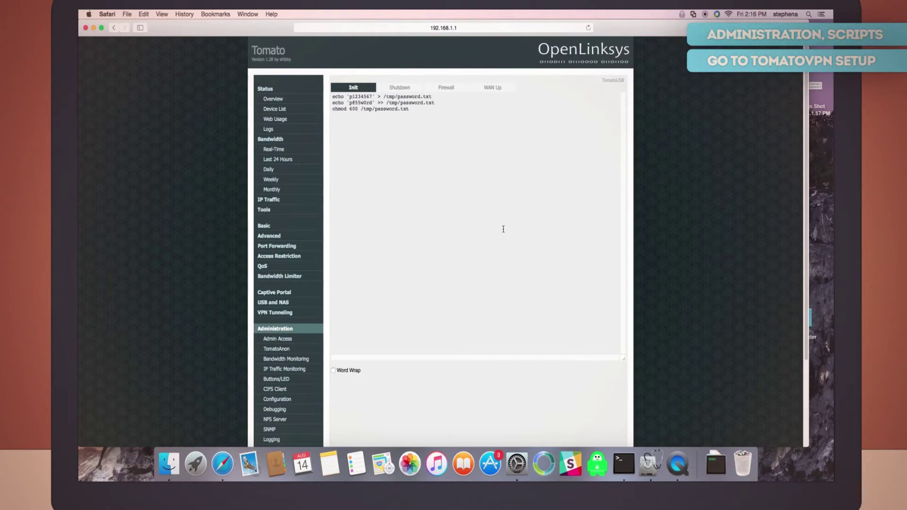
# - Set OpenVPN Client 1 to start with WAN, using the PIA us-california server on port 1194, and save
pyautogui.click(280, 314)
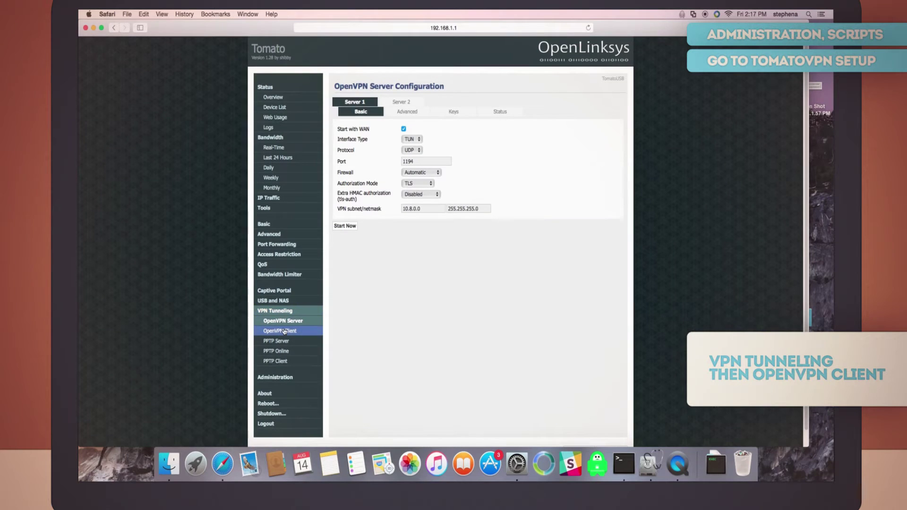
pyautogui.click(284, 330)
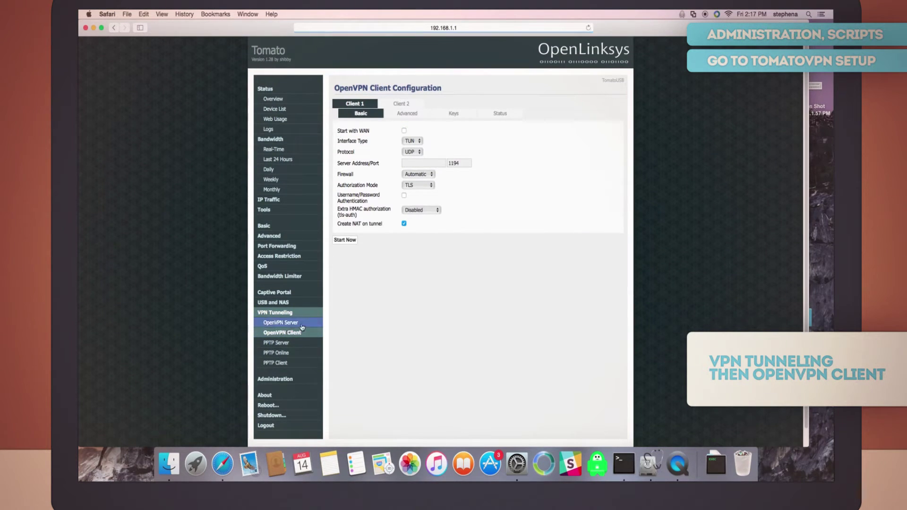
pyautogui.click(404, 131)
pyautogui.click(418, 163)
pyautogui.write('privateinternetaccess')
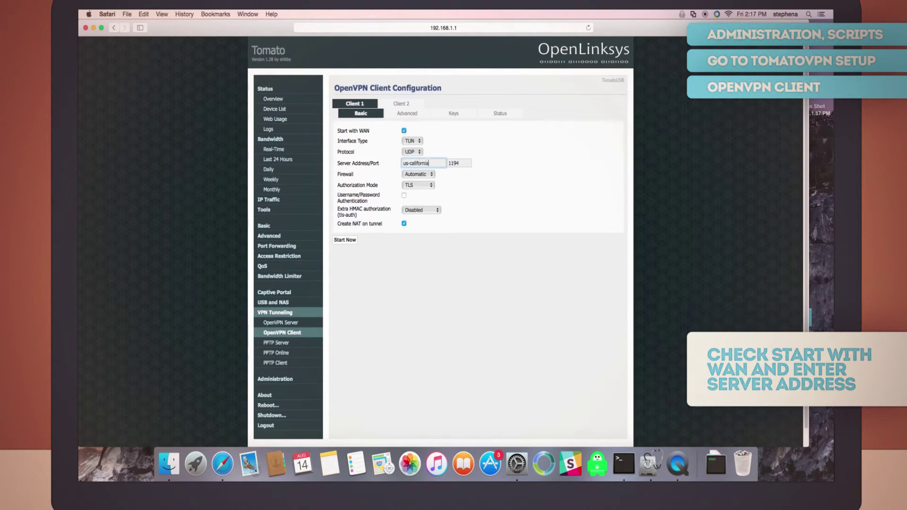
pyautogui.write('.com')
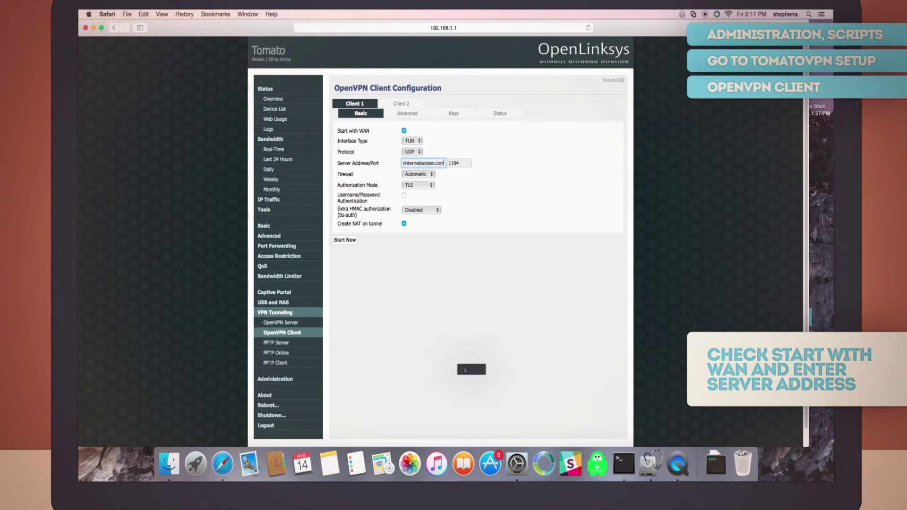
pyautogui.press('Tab')
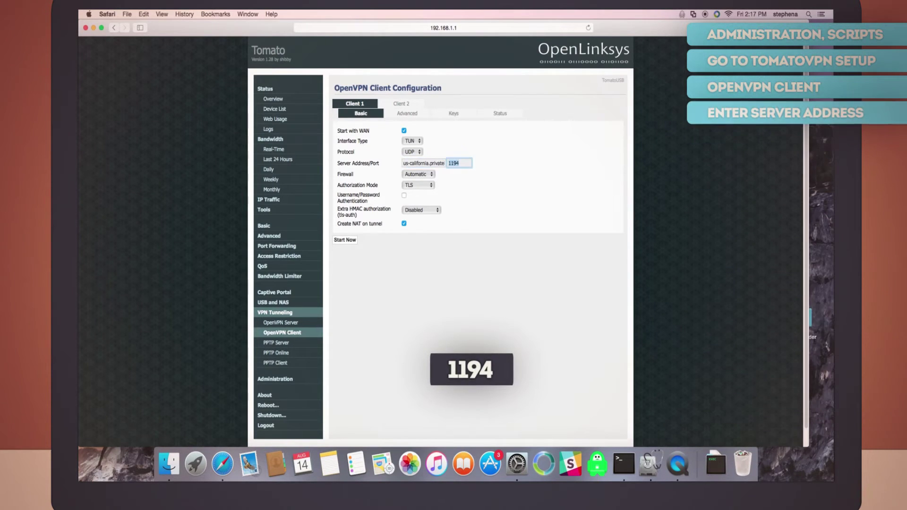
pyautogui.press('Tab')
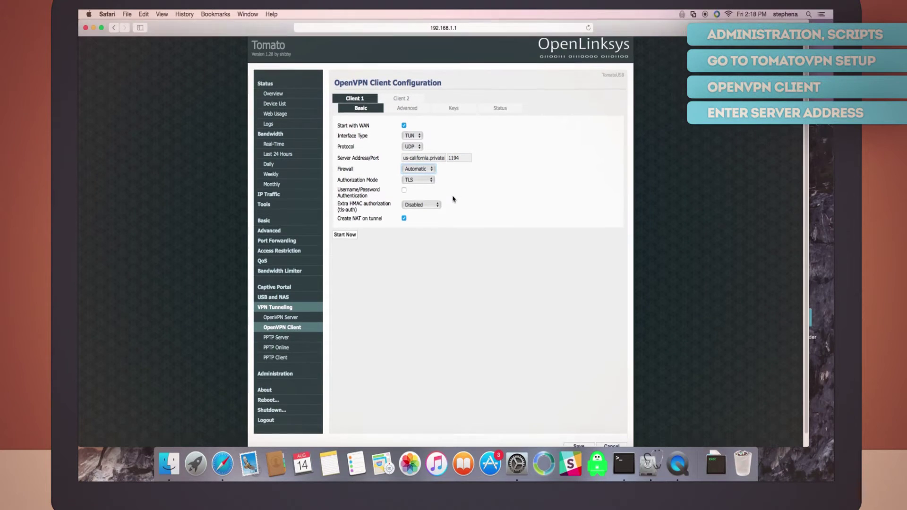
pyautogui.scroll(-2, 446, 199)
pyautogui.click(579, 434)
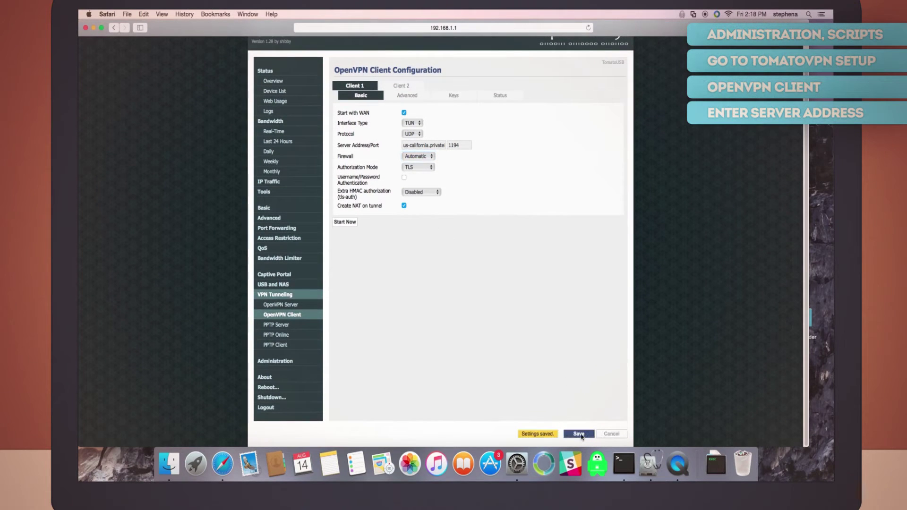
# - Set the client's Accept DNS Configuration to Relaxed on the Advanced tab
pyautogui.click(407, 96)
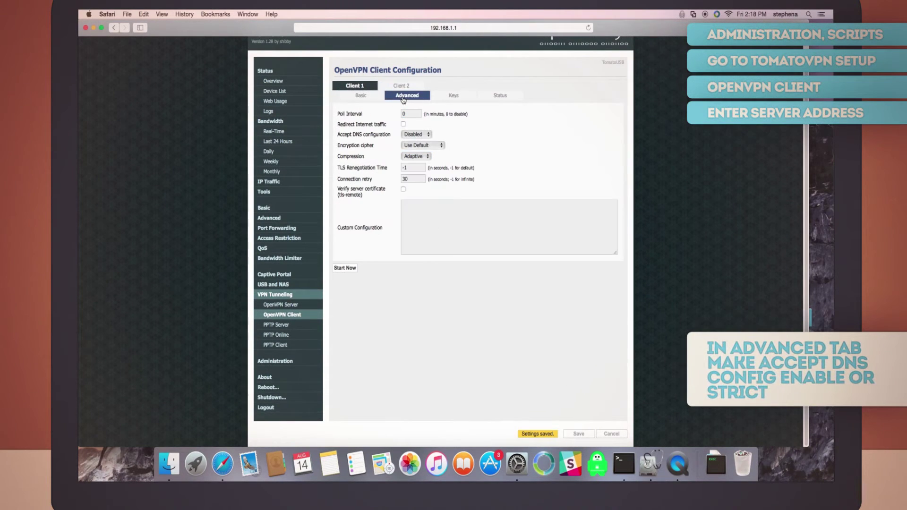
pyautogui.click(406, 135)
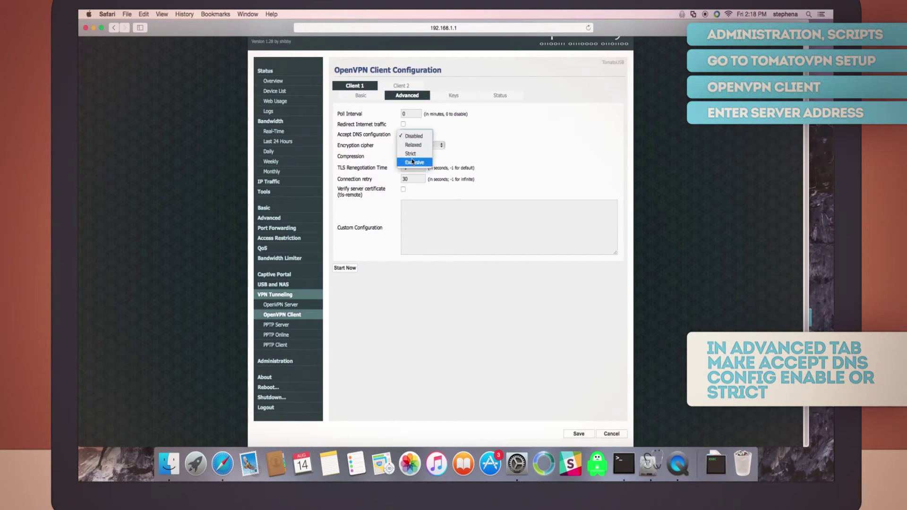
pyautogui.click(409, 145)
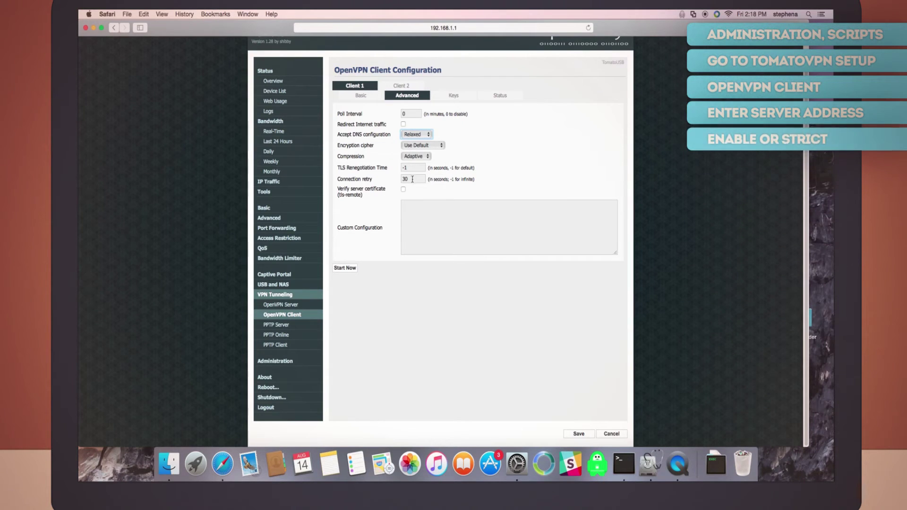
# - Enter the PIA directives, including auth-user-pass /tmp/password.txt, as Custom Configuration and save
pyautogui.click(416, 206)
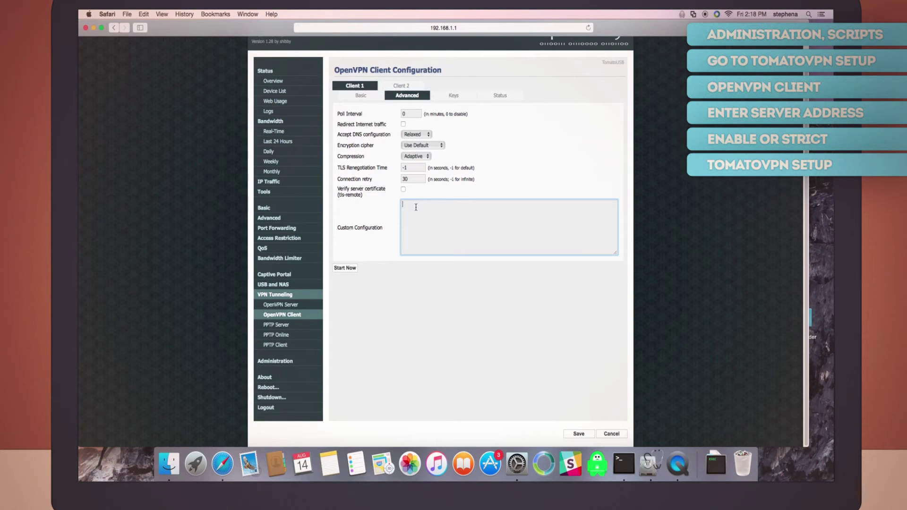
pyautogui.write('persist-key')
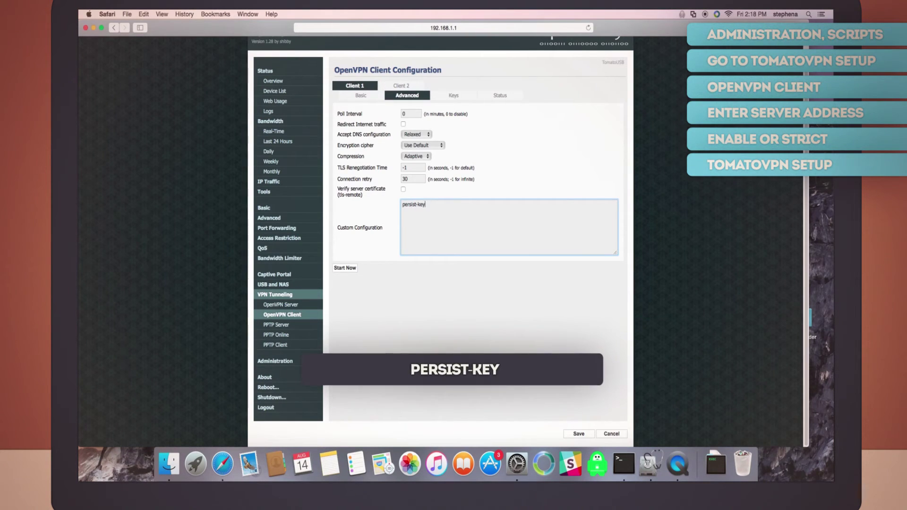
pyautogui.press('Return')
pyautogui.write('persist-tun ')
pyautogui.write('tls')
pyautogui.write('-client')
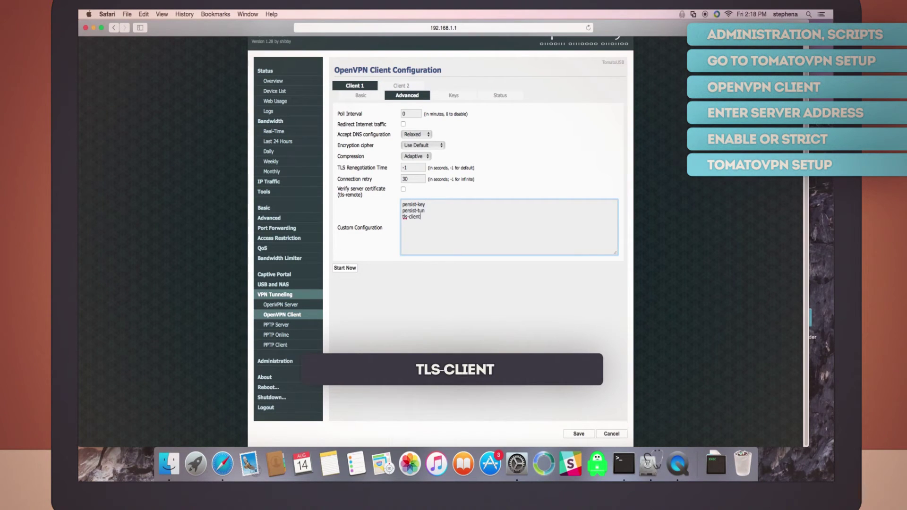
pyautogui.press('Return')
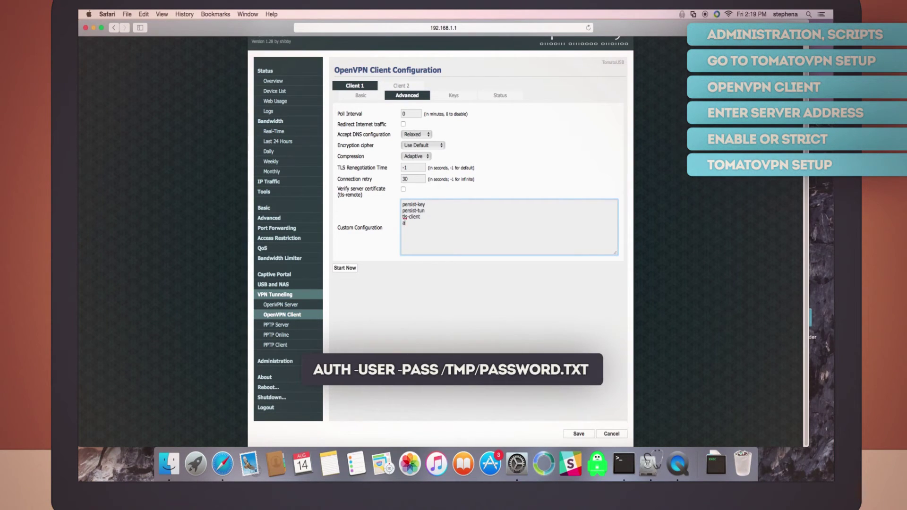
pyautogui.write('uth-')
pyautogui.write('user-pass ')
pyautogui.write('/tmp/')
pyautogui.write('password')
pyautogui.write('comp-lz')
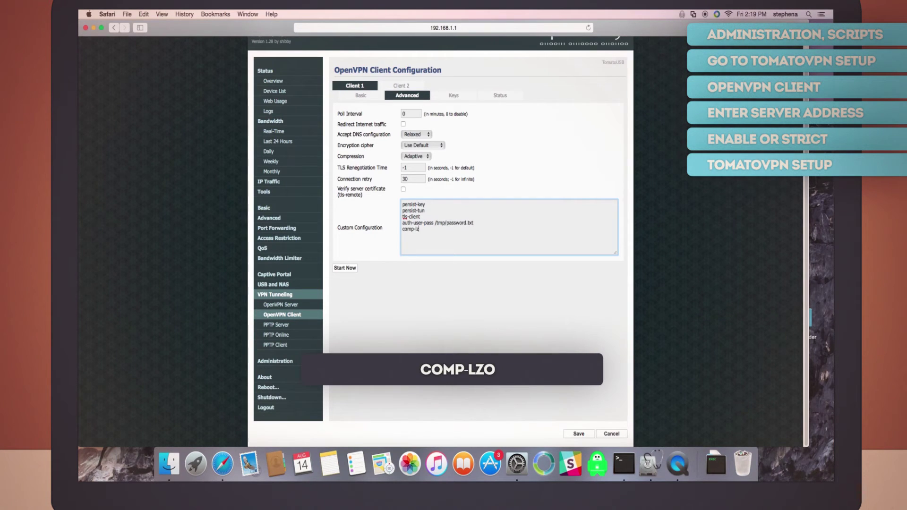
pyautogui.write('verb 1')
pyautogui.press('Return')
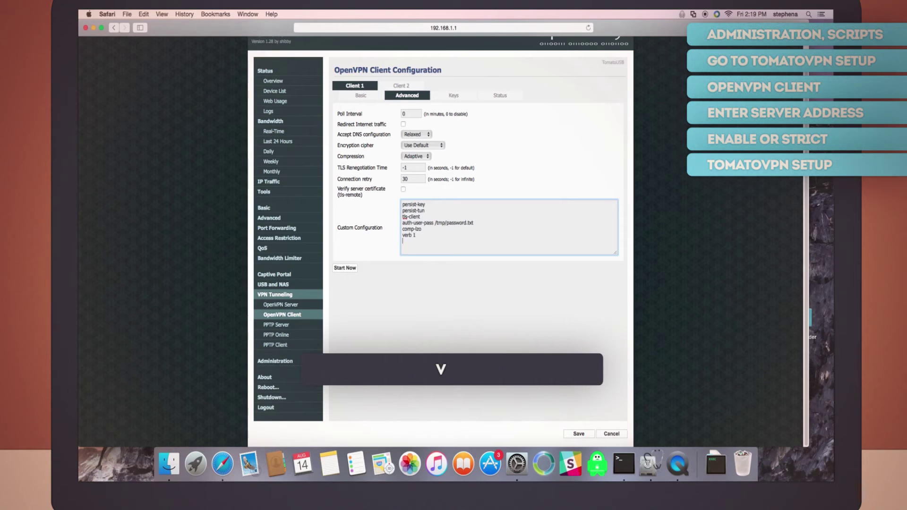
pyautogui.write('eneg')
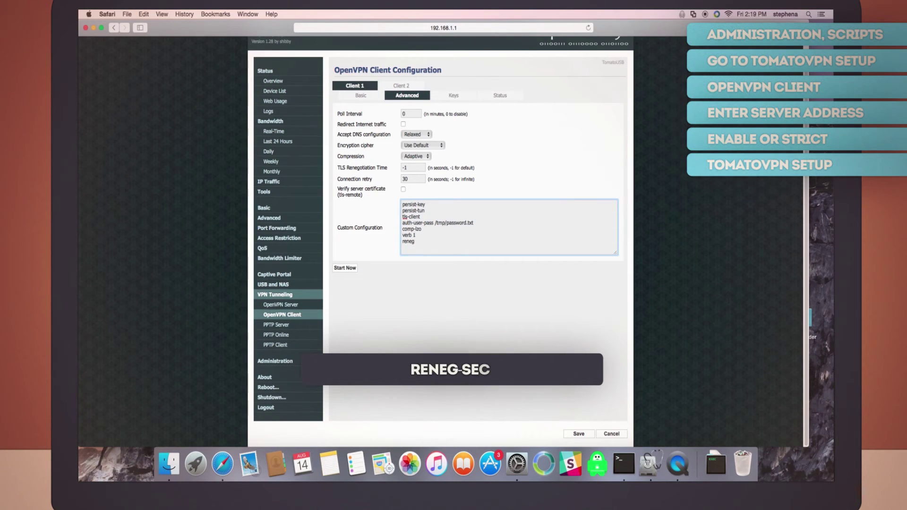
pyautogui.write('-sec 0')
pyautogui.click(579, 436)
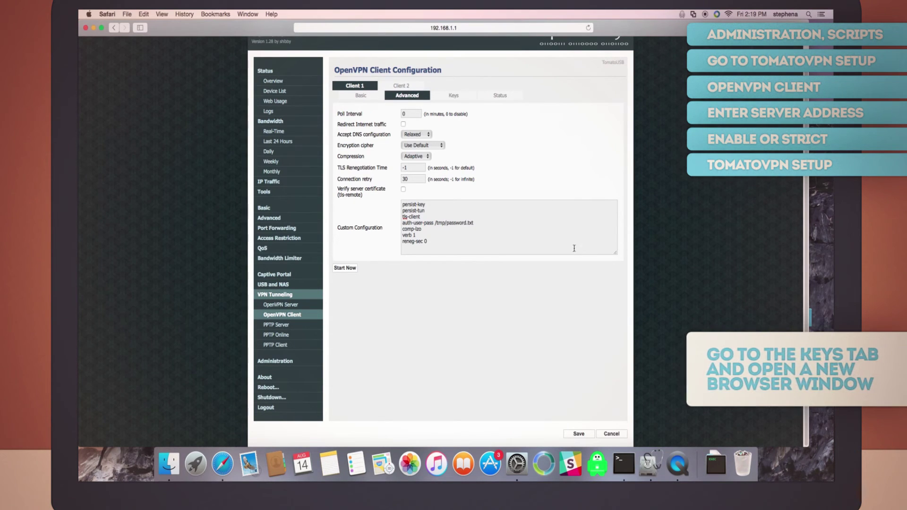
pyautogui.click(457, 95)
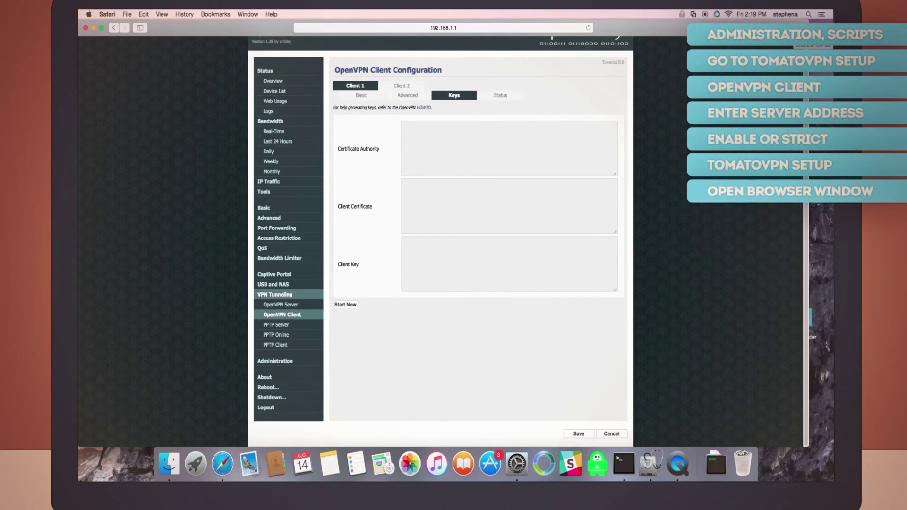
# - Download privateinternetaccess.com/openvpn/openvpn.zip in a new Safari tab, then close that tab
pyautogui.press('super+t')
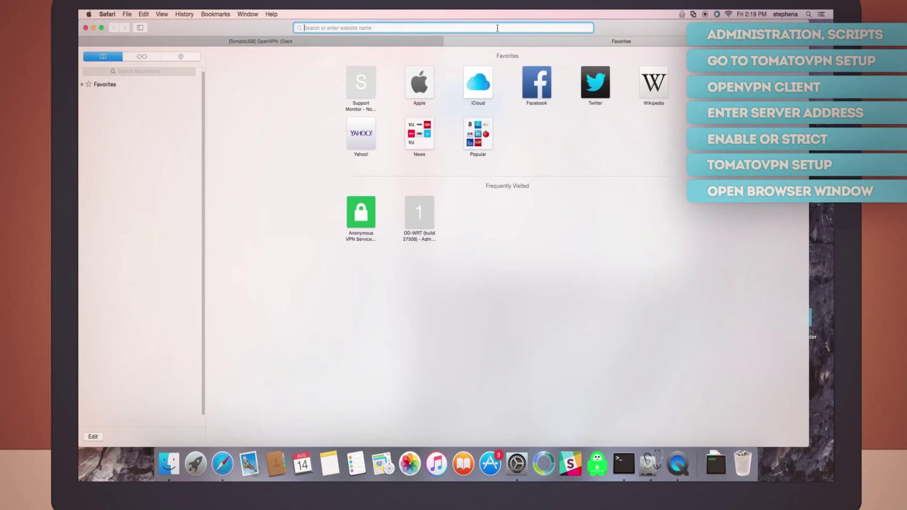
pyautogui.write('priva')
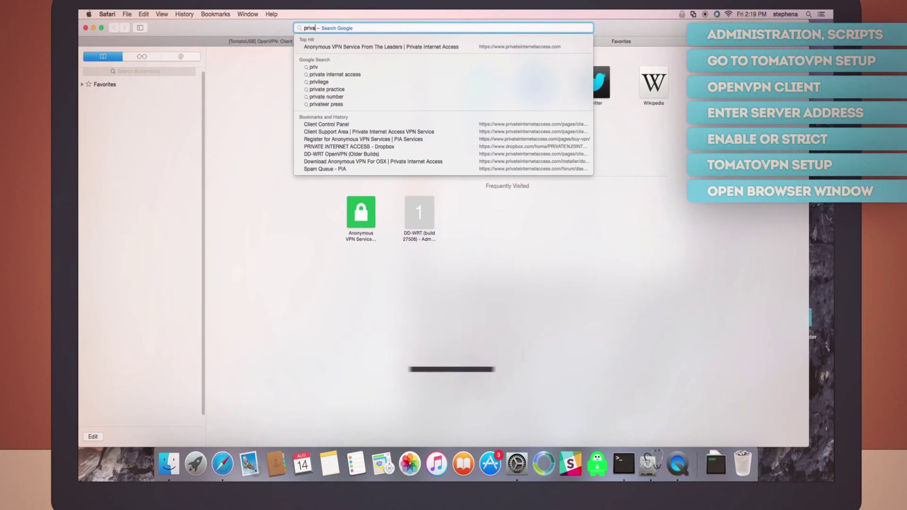
pyautogui.write('teinternetaccess.com/')
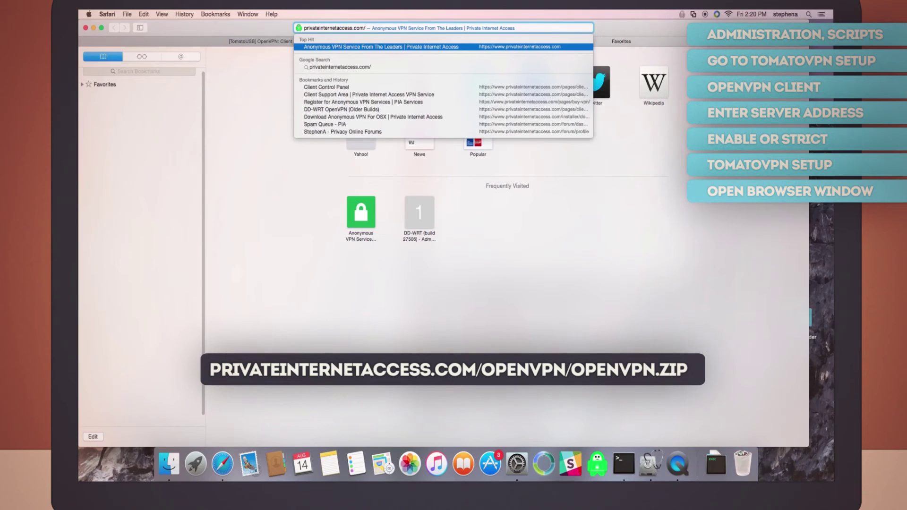
pyautogui.write('openvpn')
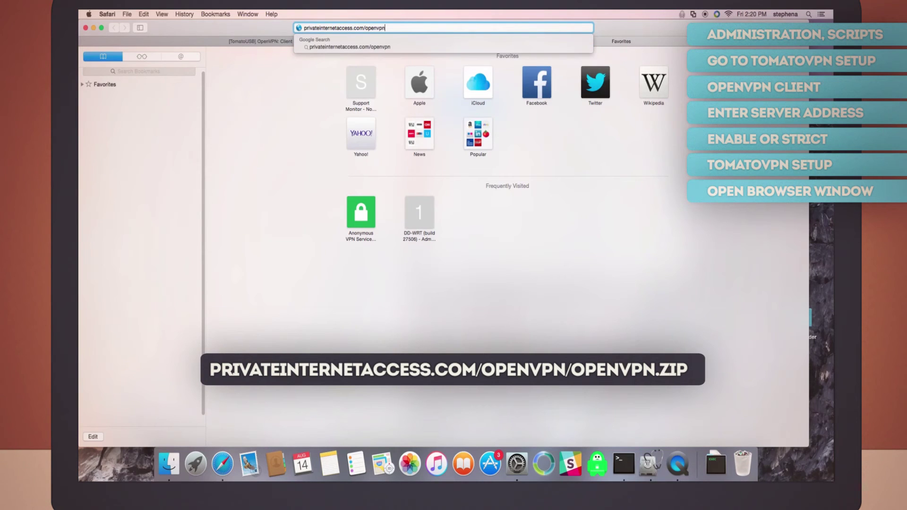
pyautogui.write('/openvpn.zip')
pyautogui.press('Return')
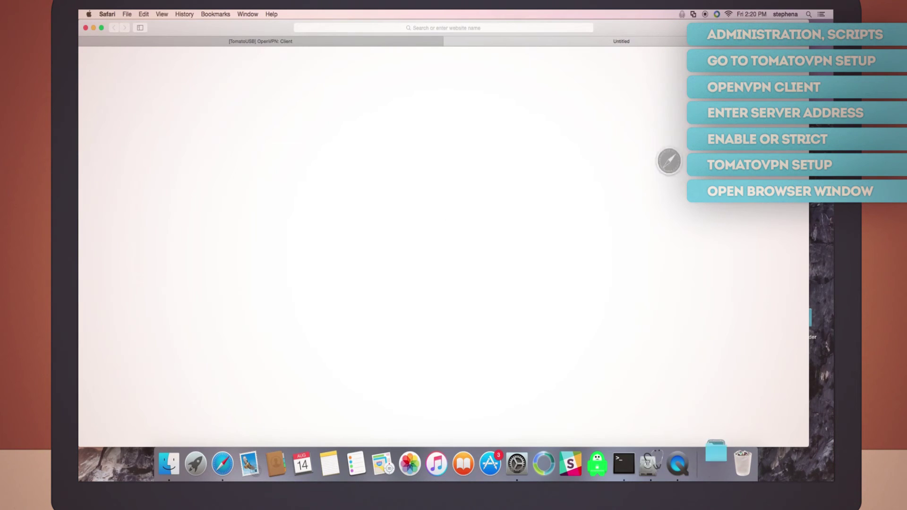
pyautogui.moveTo(260, 41)
pyautogui.click(448, 42)
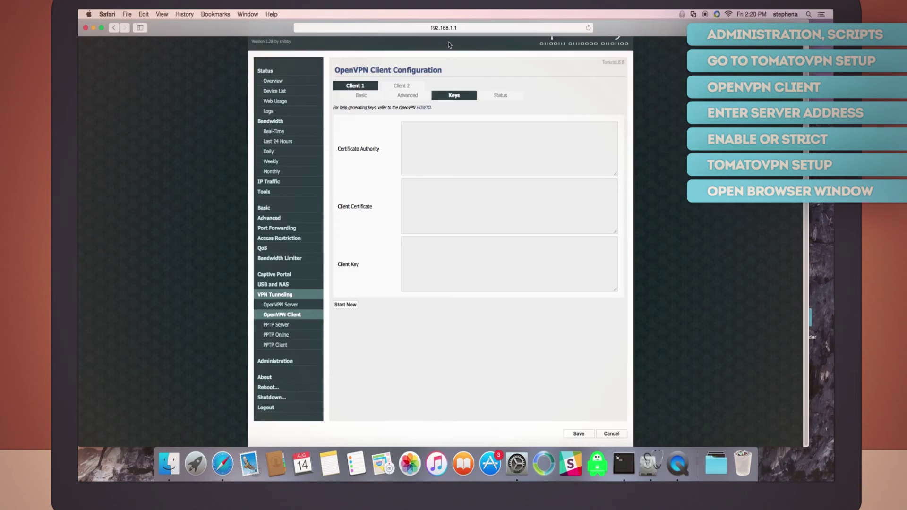
# - Open ca.crt from the unzipped openvpn folder in Downloads with TextEdit
pyautogui.click(715, 467)
pyautogui.click(718, 429)
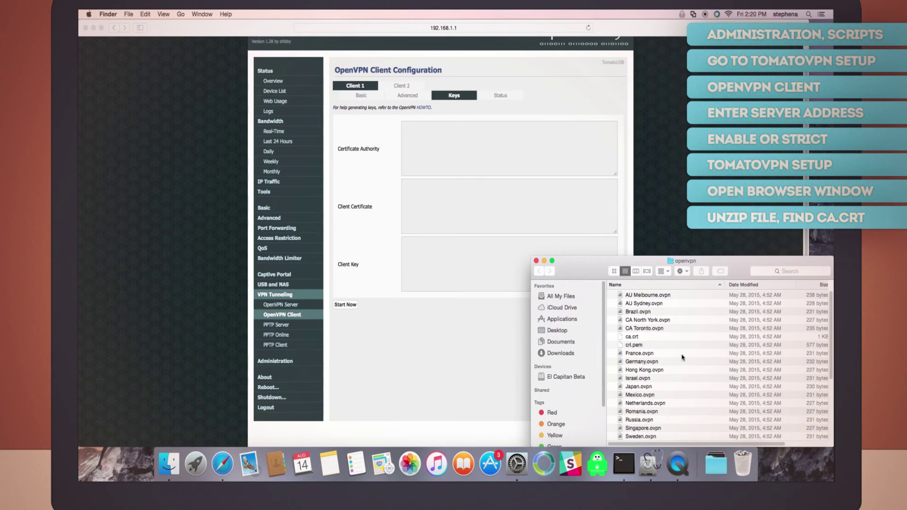
pyautogui.rightClick(638, 338)
pyautogui.moveTo(656, 288)
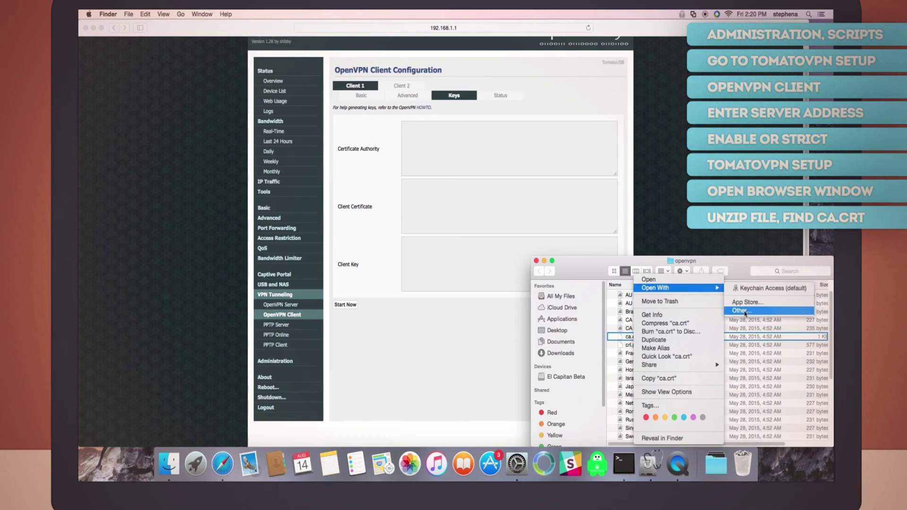
pyautogui.click(741, 310)
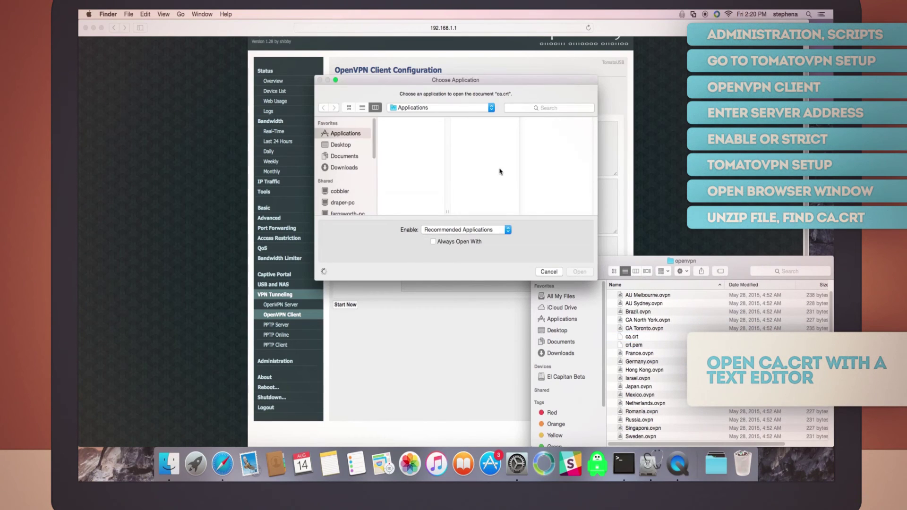
pyautogui.scroll(-5, 428, 188)
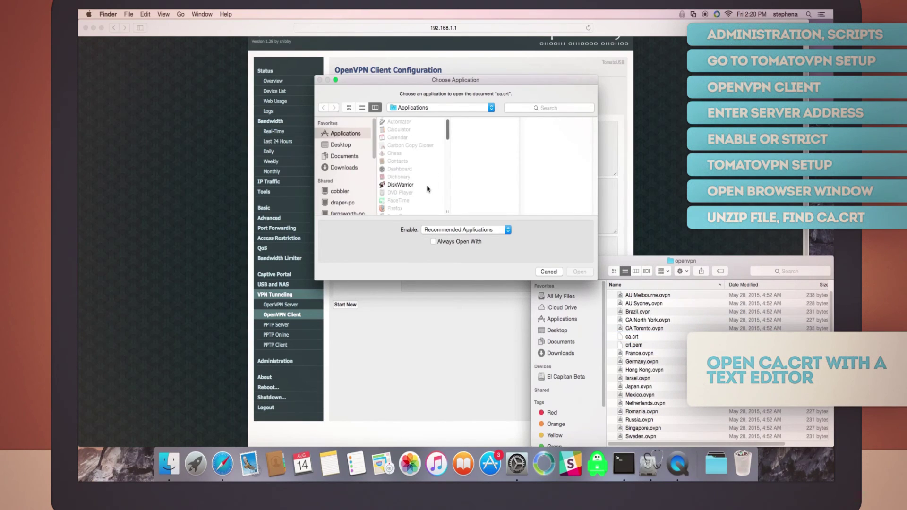
pyautogui.scroll(-3, 427, 188)
pyautogui.scroll(-3, 427, 189)
pyautogui.scroll(-3, 398, 182)
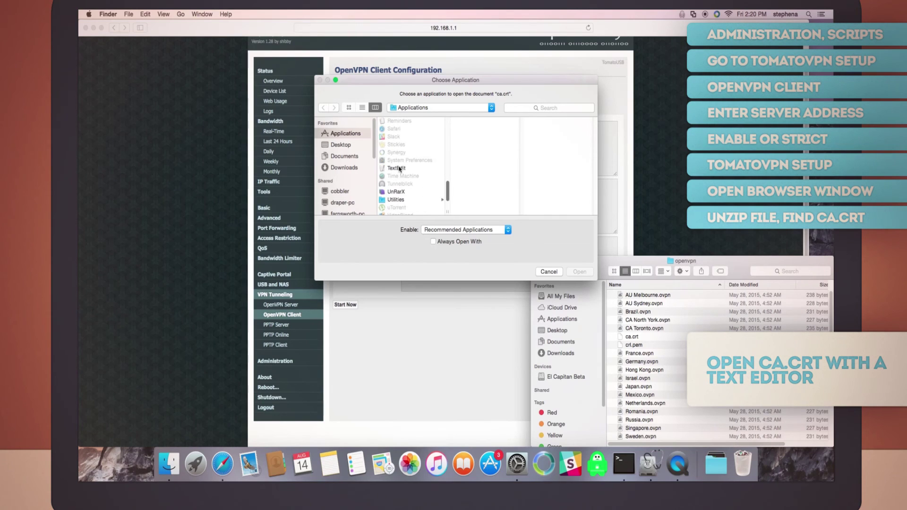
pyautogui.click(400, 169)
pyautogui.press('Return')
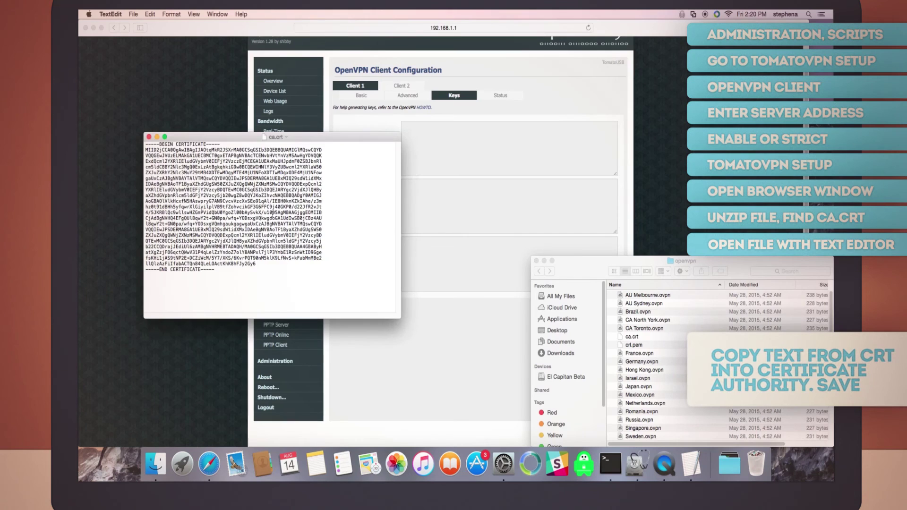
# - Paste the full ca.crt text into Certificate Authority, remove the trailing blank line, and save
pyautogui.press('super+a')
pyautogui.press('super+c')
pyautogui.click(431, 157)
pyautogui.press('super+v')
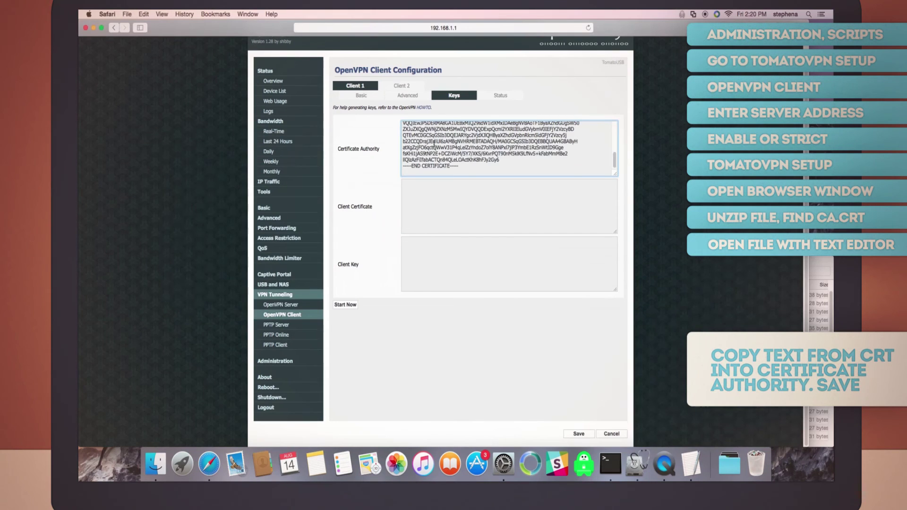
pyautogui.press('BackSpace')
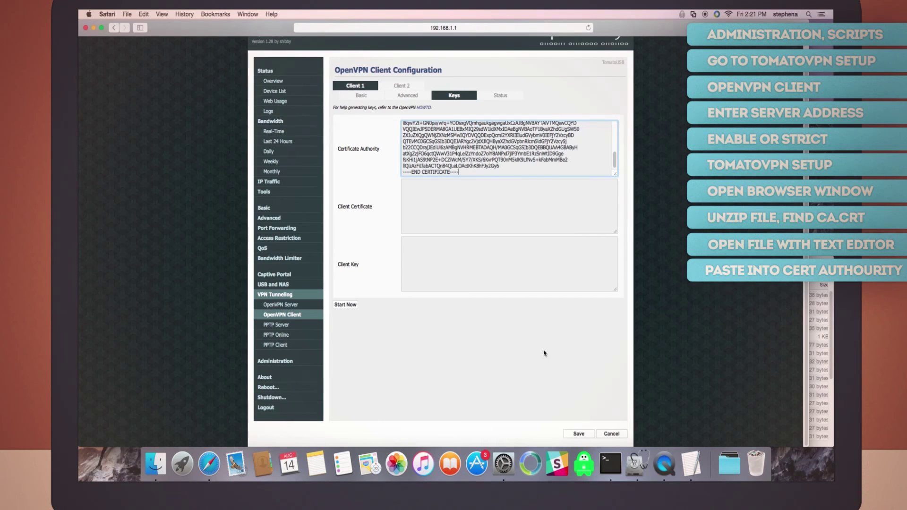
pyautogui.click(579, 436)
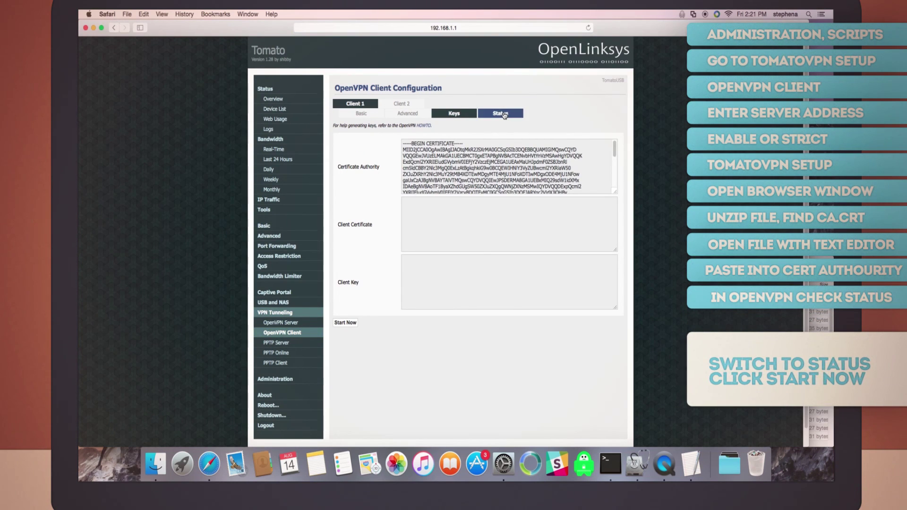
# - Show the Status tab of OpenVPN Client 1
pyautogui.click(502, 115)
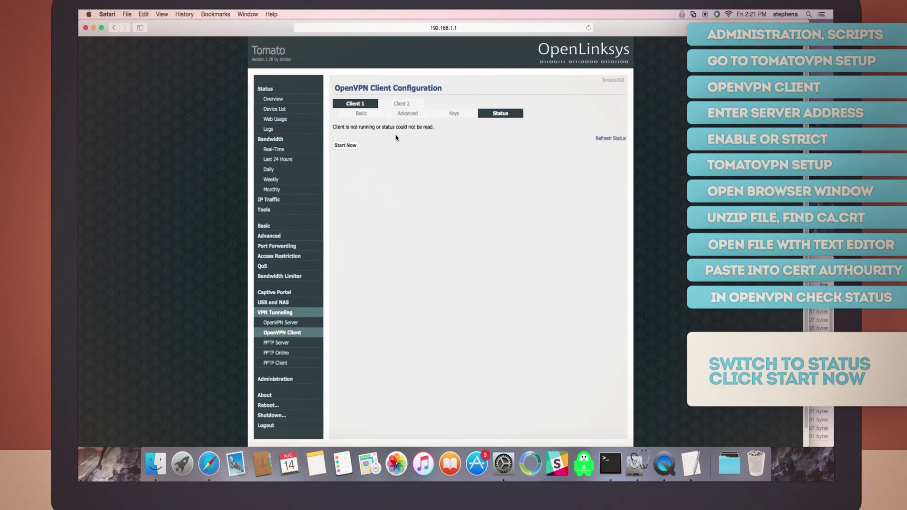